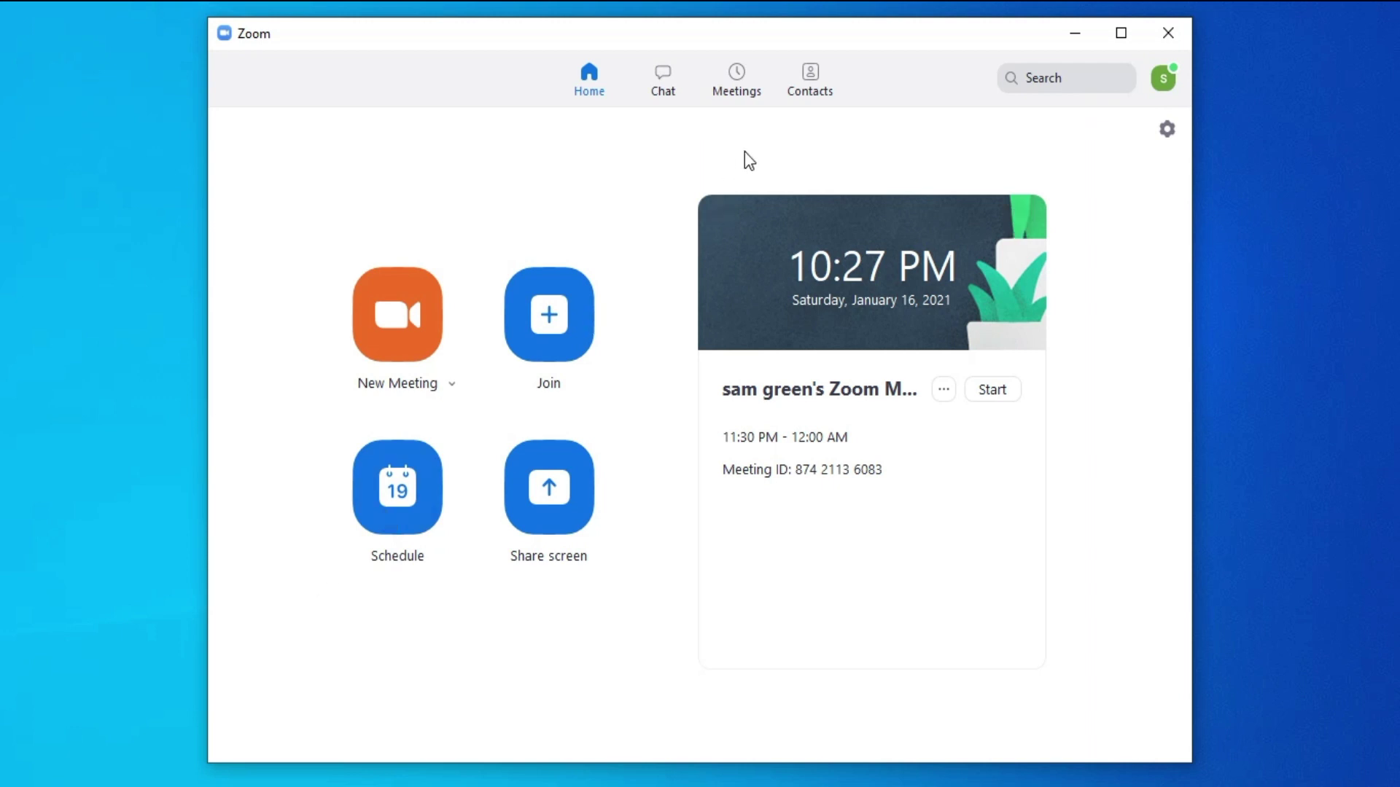
- Show the upcoming scheduled meetings with the meeting's time and ID
left_click(745, 91)
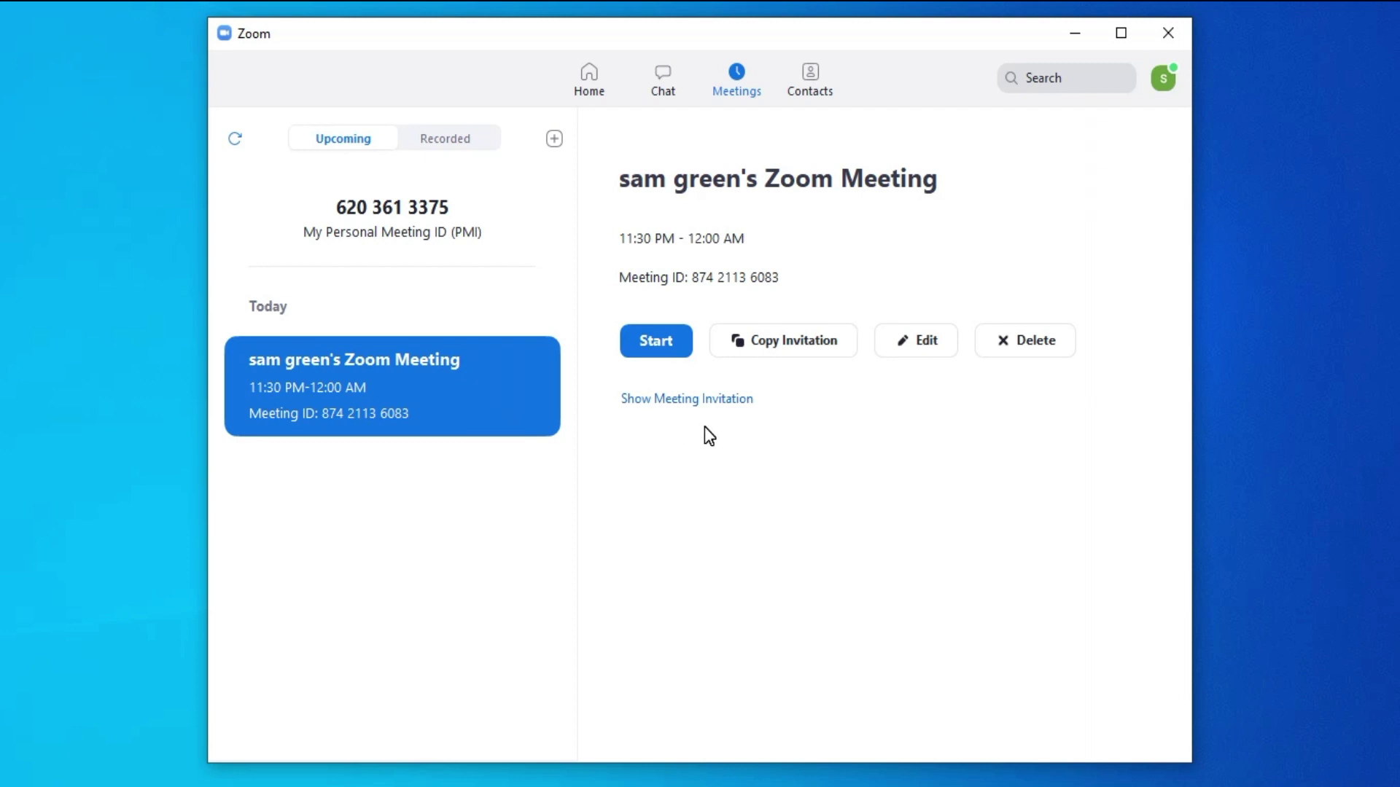
- Copy the selected upcoming meeting's invitation text to the clipboard
left_click(799, 354)
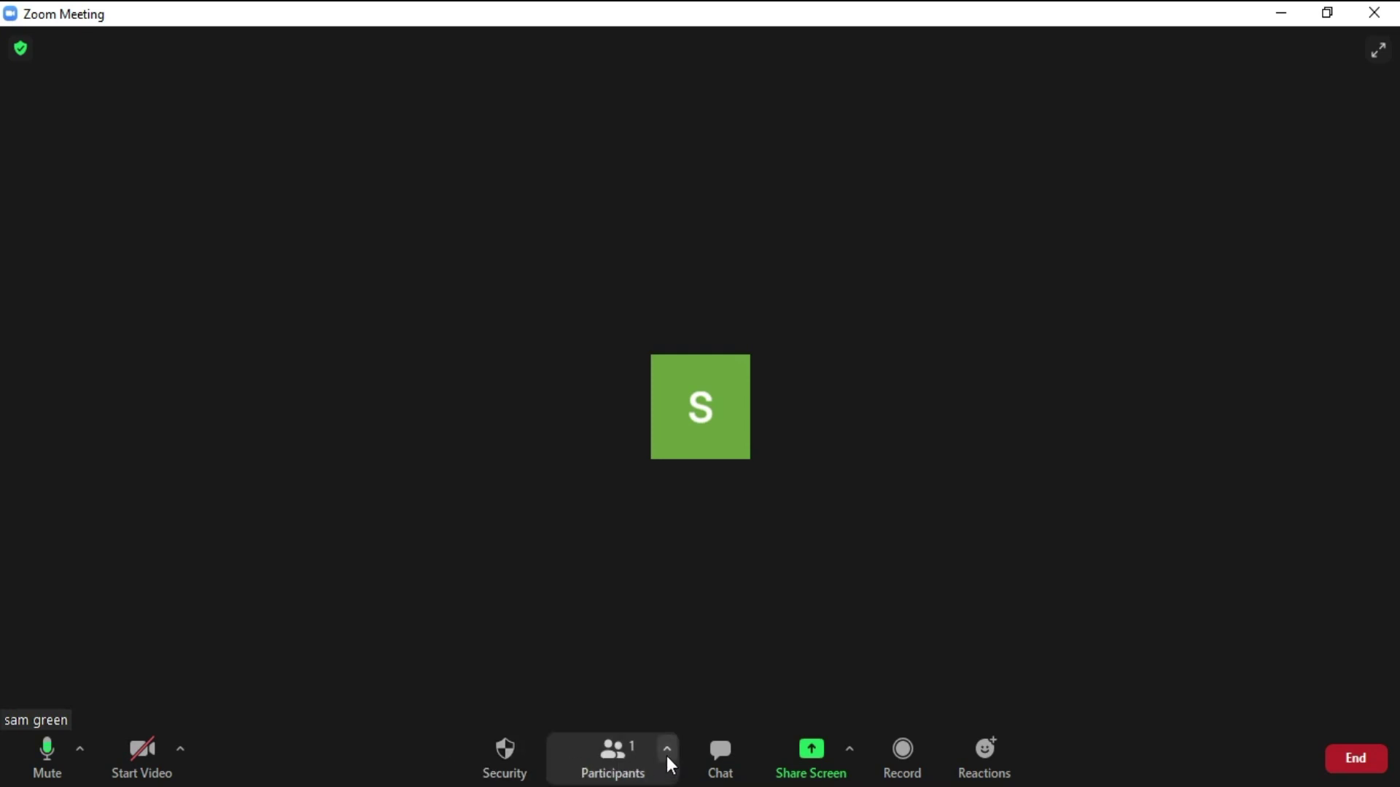
- Reveal the Invite option from the Participants control in the running meeting
left_click(667, 754)
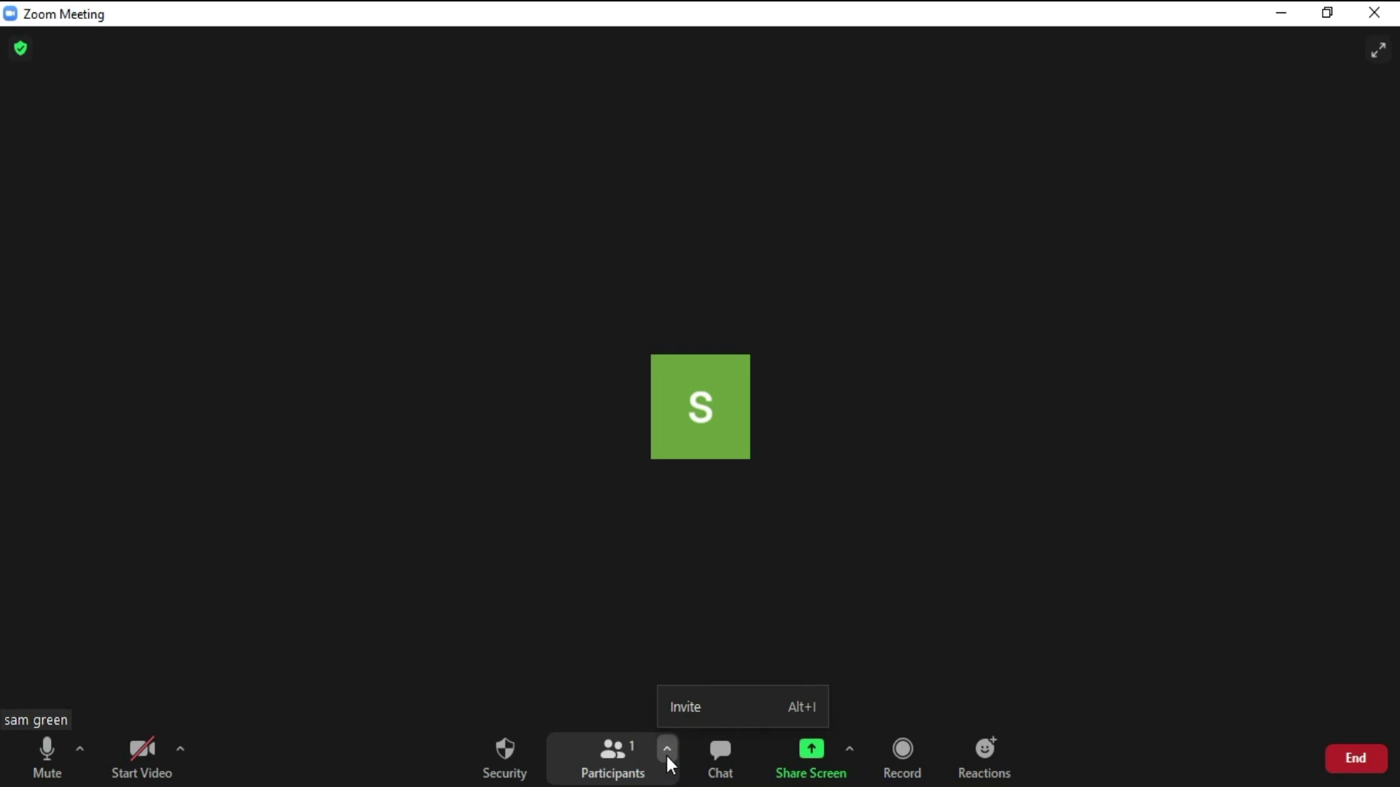
- Copy the meeting's invite link, then view the Email choices: Default Email, Gmail, Yahoo Mail
left_click(676, 711)
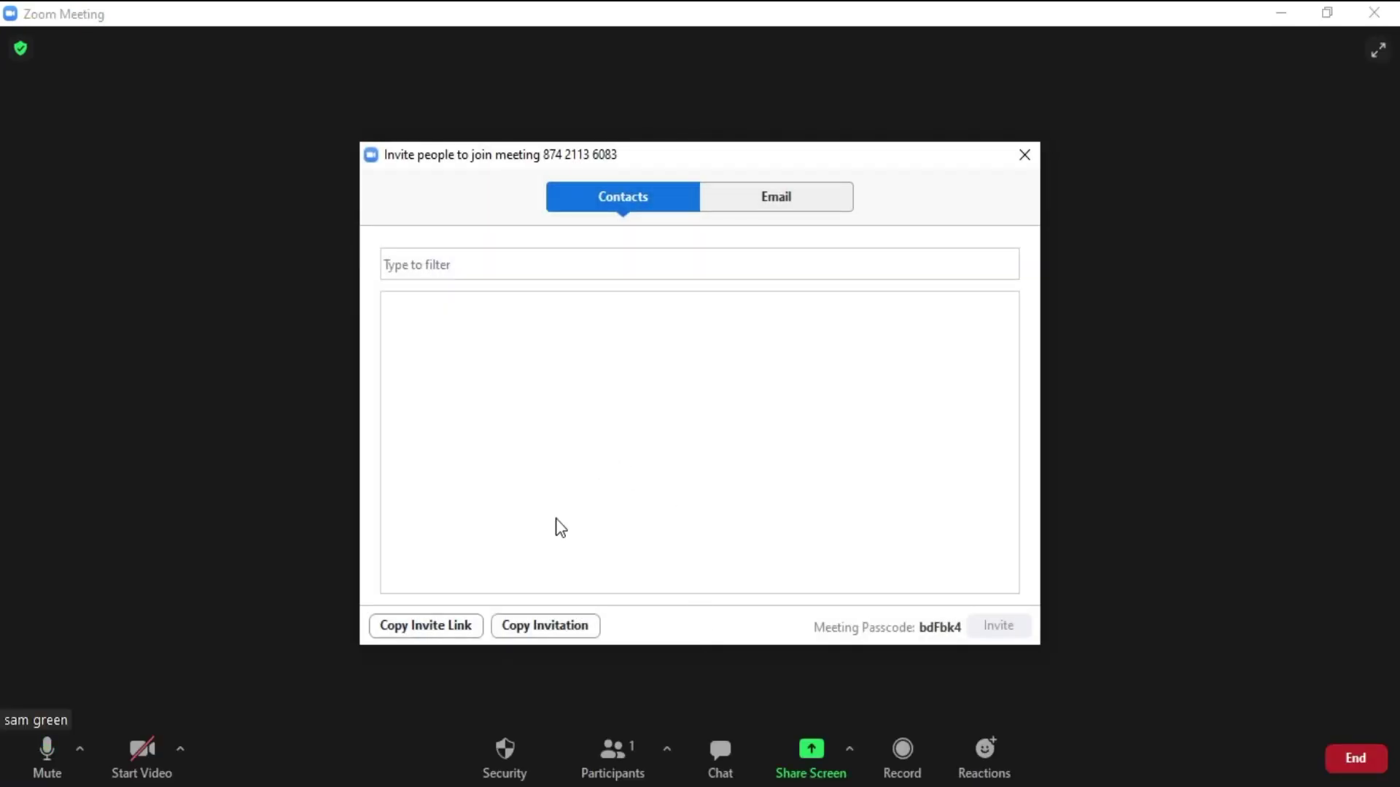
left_click(441, 631)
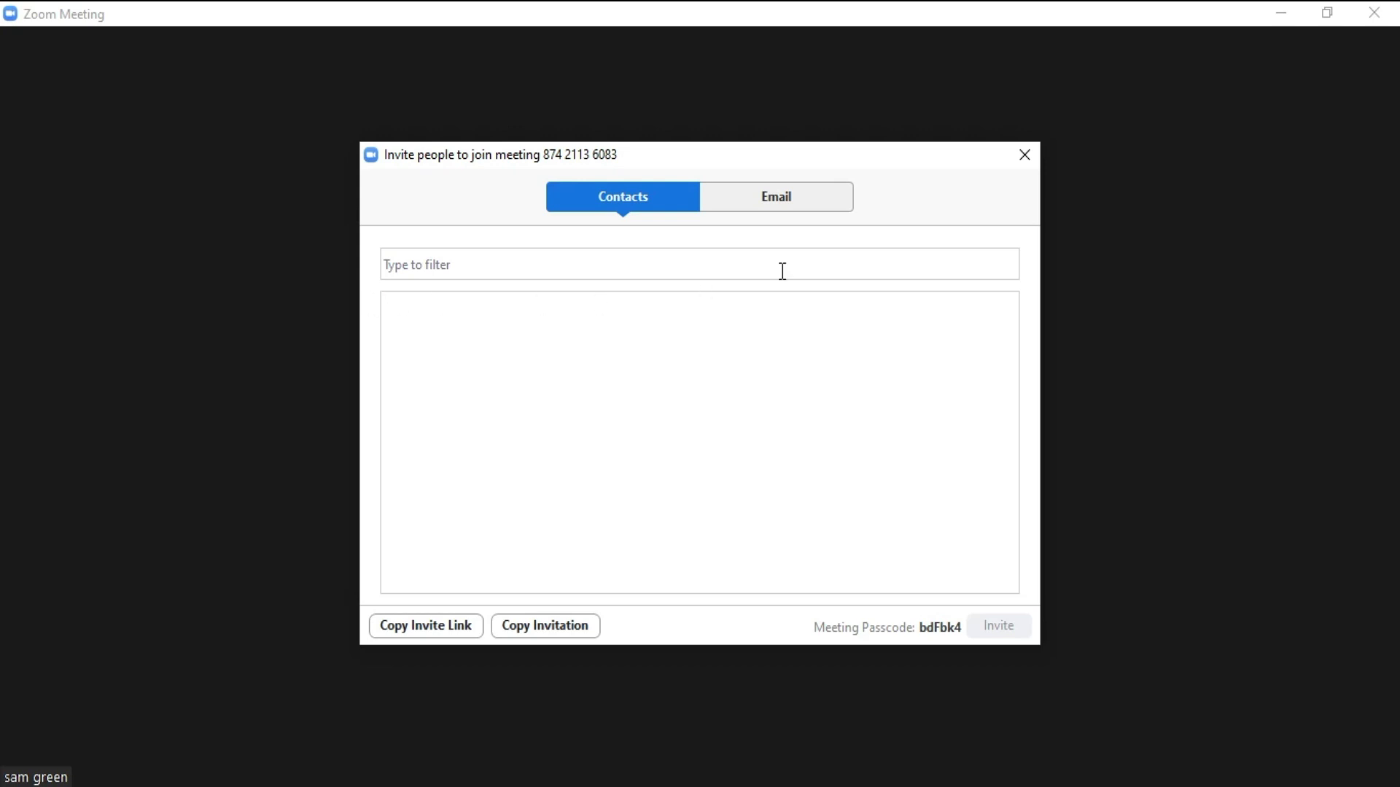
left_click(778, 197)
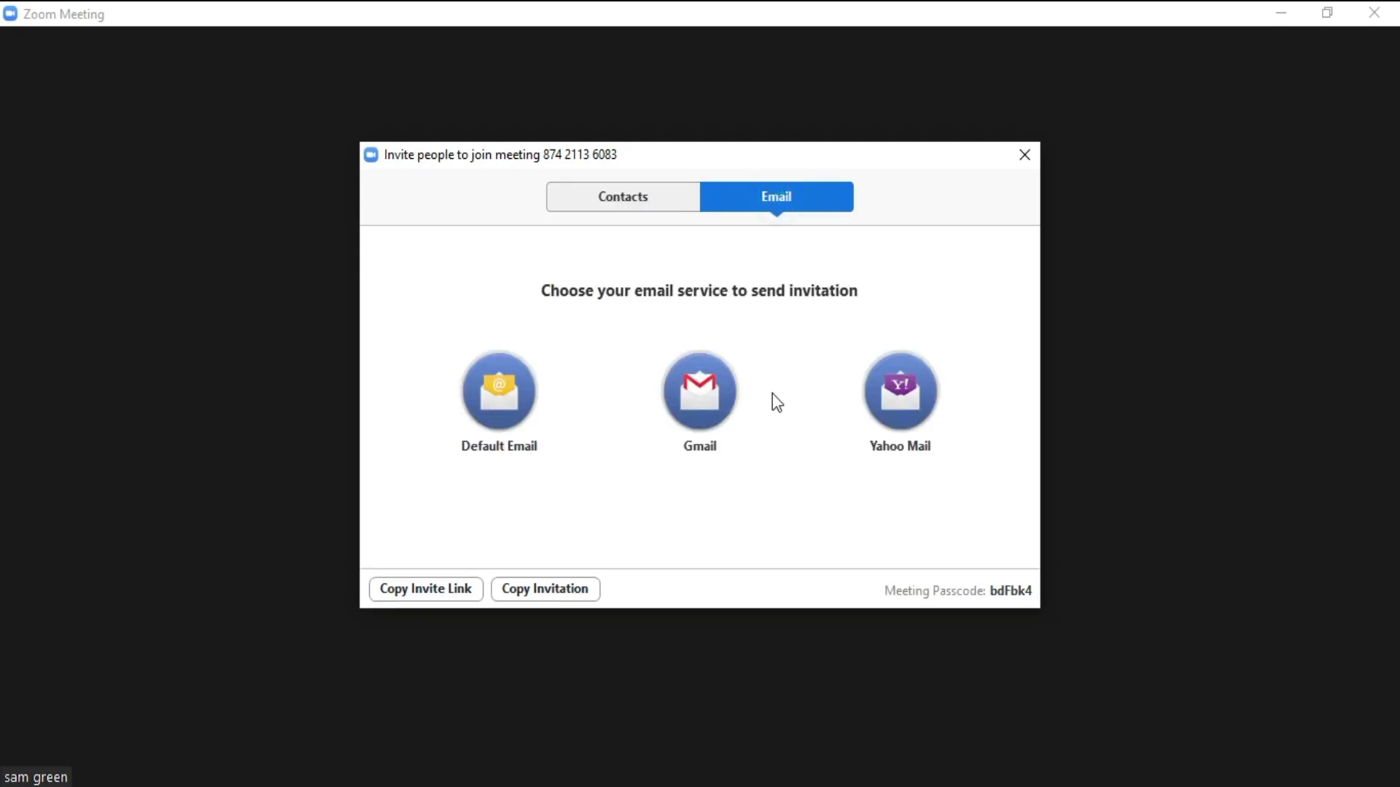